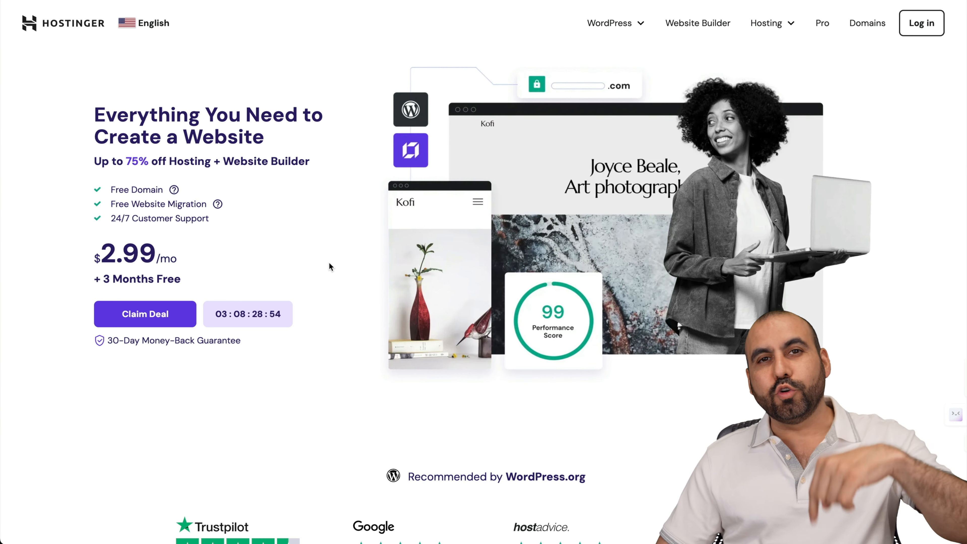
Choose the KVM 2 plan from Hostinger's VPS Hosting page, reaching its 24-month $6.99/month checkout.
{"action": "mouse_move", "coordinate": [775, 29]}
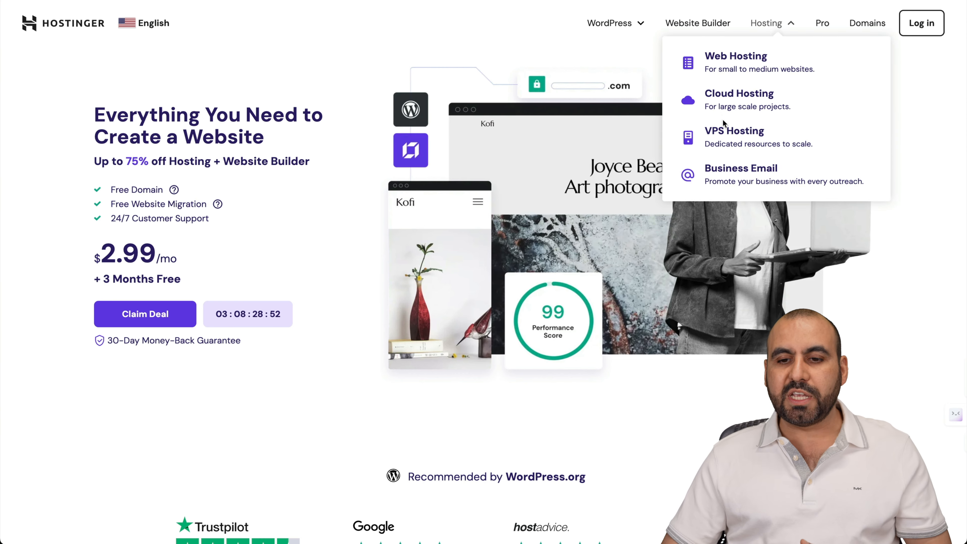
{"action": "left_click", "coordinate": [724, 130]}
{"action": "scroll", "coordinate": [525, 307], "scroll_direction": "down", "scroll_amount": 10}
{"action": "scroll", "coordinate": [526, 306], "scroll_direction": "down", "scroll_amount": 5}
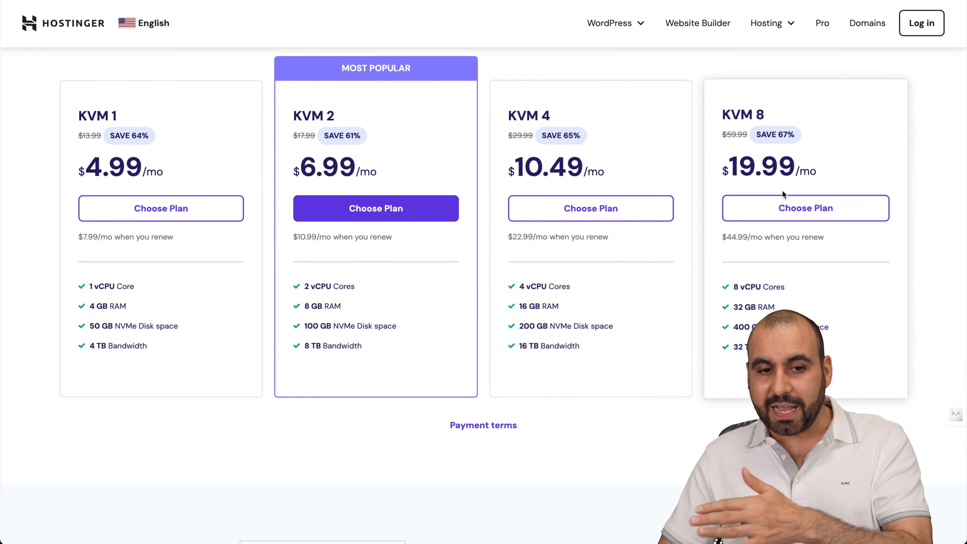
{"action": "left_click", "coordinate": [376, 208]}
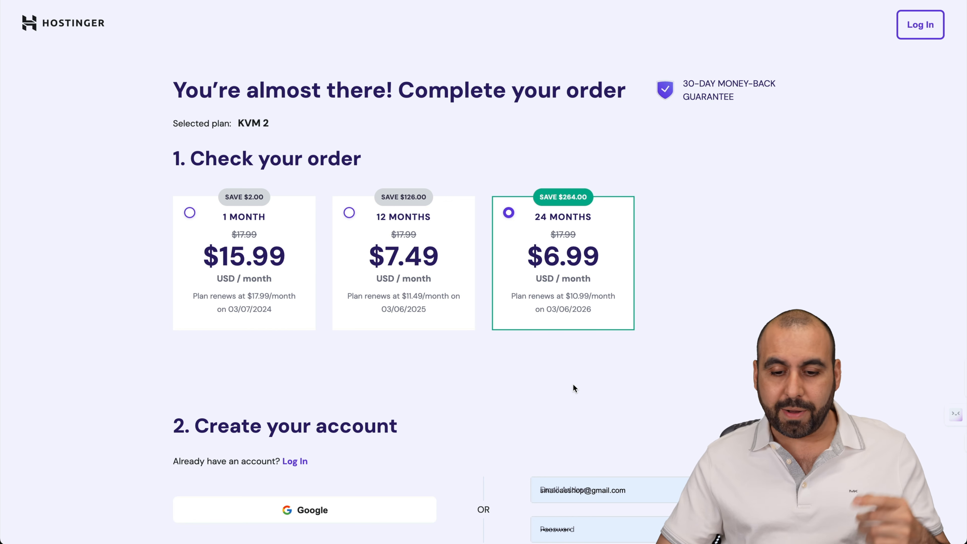
{"action": "scroll", "coordinate": [573, 384], "scroll_direction": "down", "scroll_amount": 15}
Apply coupon code SAASMASTER to the KVM 2 order, bringing the 24-month total to $167.76.
{"action": "left_click", "coordinate": [442, 392]}
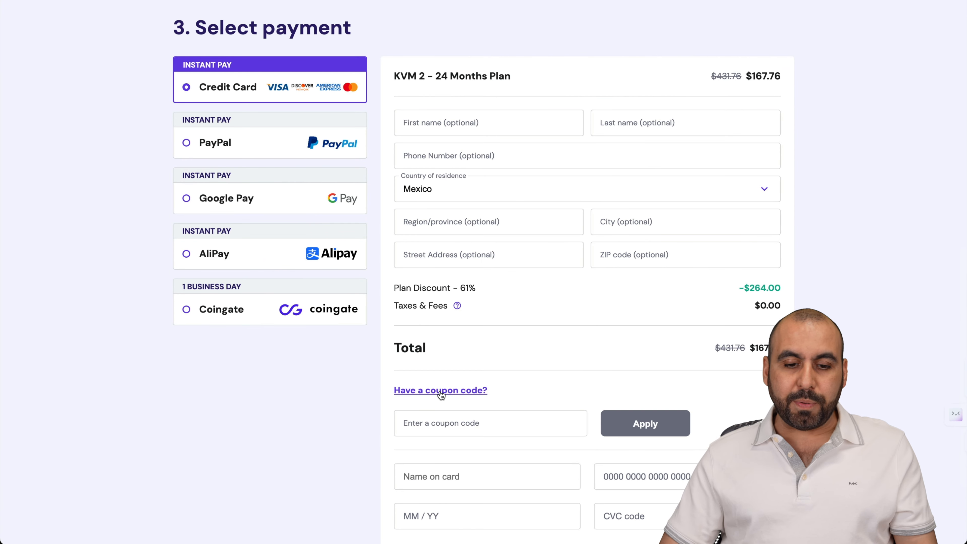
{"action": "left_click", "coordinate": [444, 419]}
{"action": "type", "text": "SAASMASTER"}
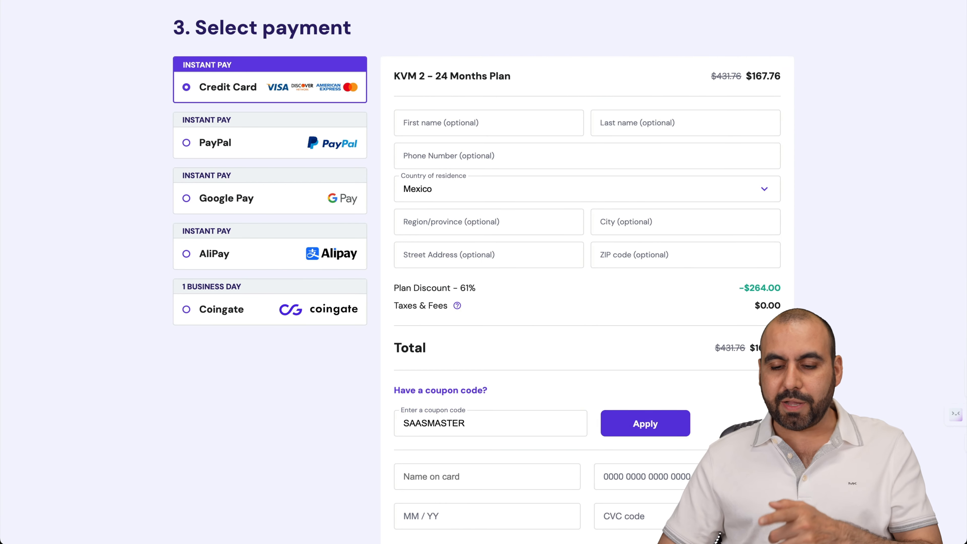
{"action": "left_click", "coordinate": [668, 432]}
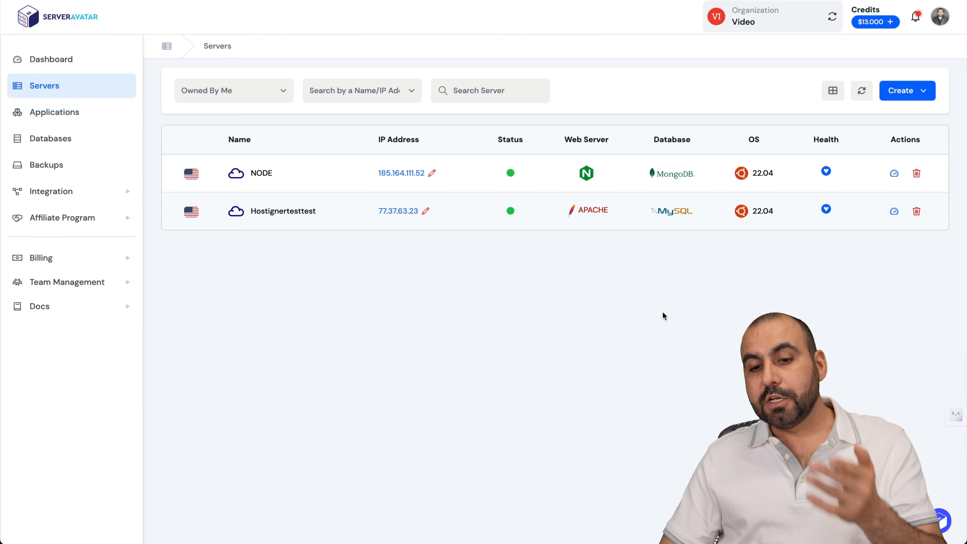
Preview ServerAvatar's Connect a Server form from the Create menu.
{"action": "left_click", "coordinate": [900, 95]}
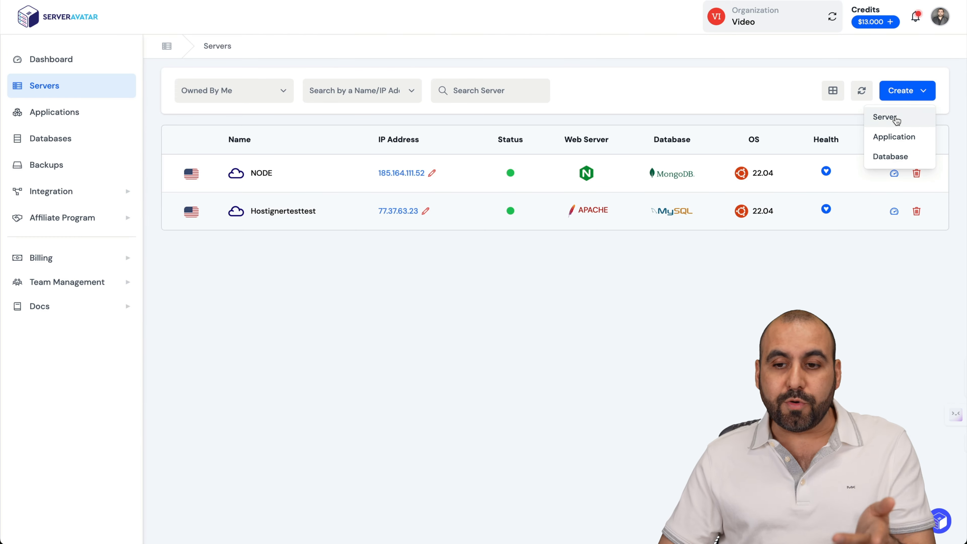
{"action": "left_click", "coordinate": [895, 116]}
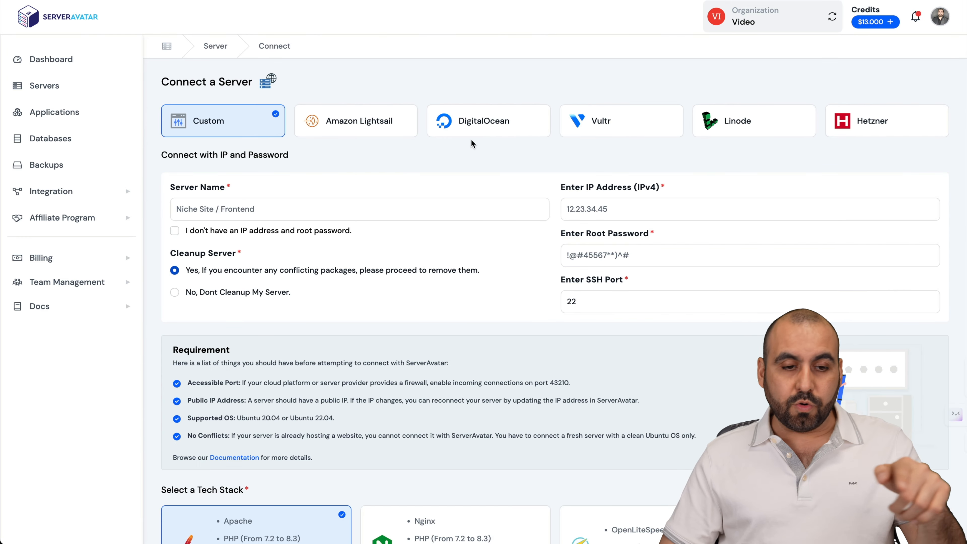
{"action": "scroll", "coordinate": [304, 270], "scroll_direction": "down", "scroll_amount": 5}
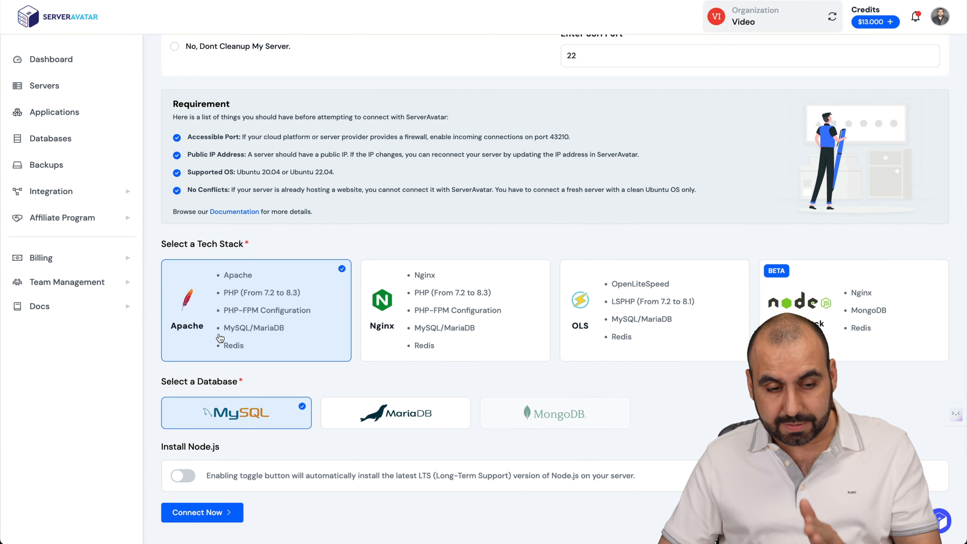
Return to the Servers list and open the Hostignertesttest server's applications.
{"action": "left_click", "coordinate": [56, 93]}
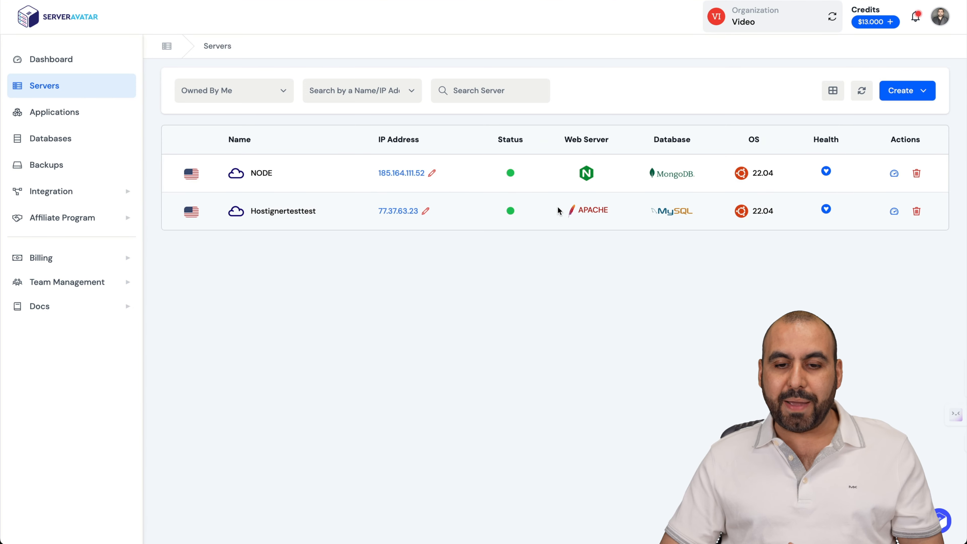
{"action": "left_click", "coordinate": [277, 212]}
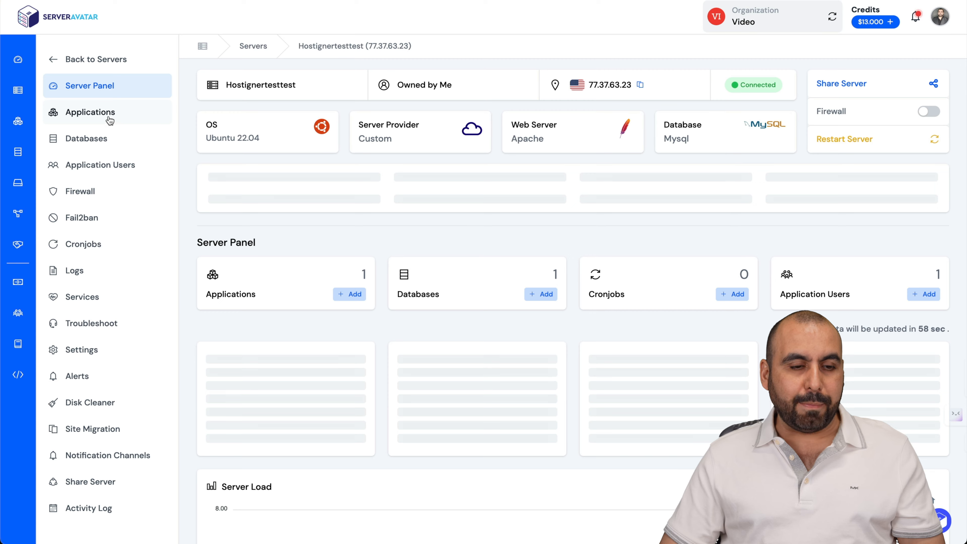
{"action": "left_click", "coordinate": [109, 120]}
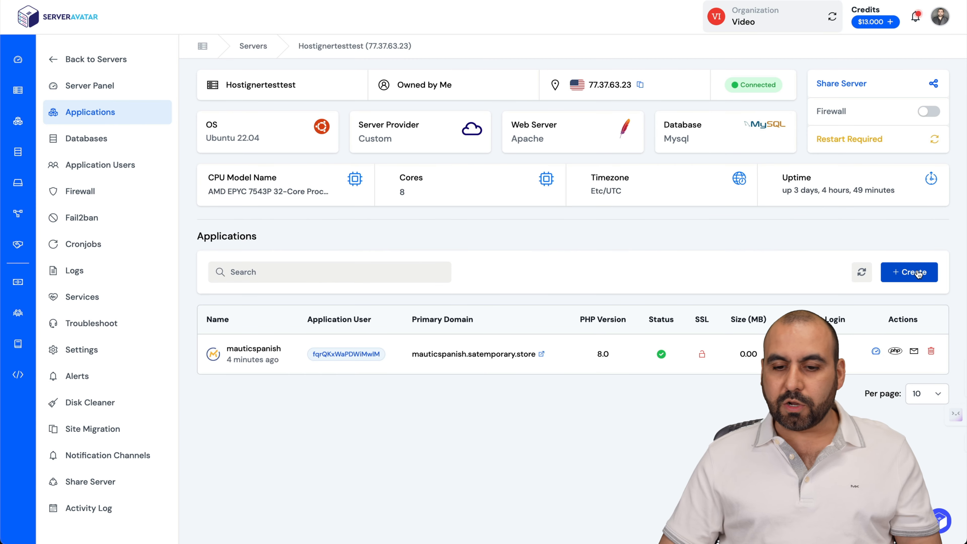
Start an application named 'mautic' on test domain mauticmautic.satemporary.store with the One Click method.
{"action": "left_click", "coordinate": [916, 272]}
{"action": "left_click", "coordinate": [346, 302]}
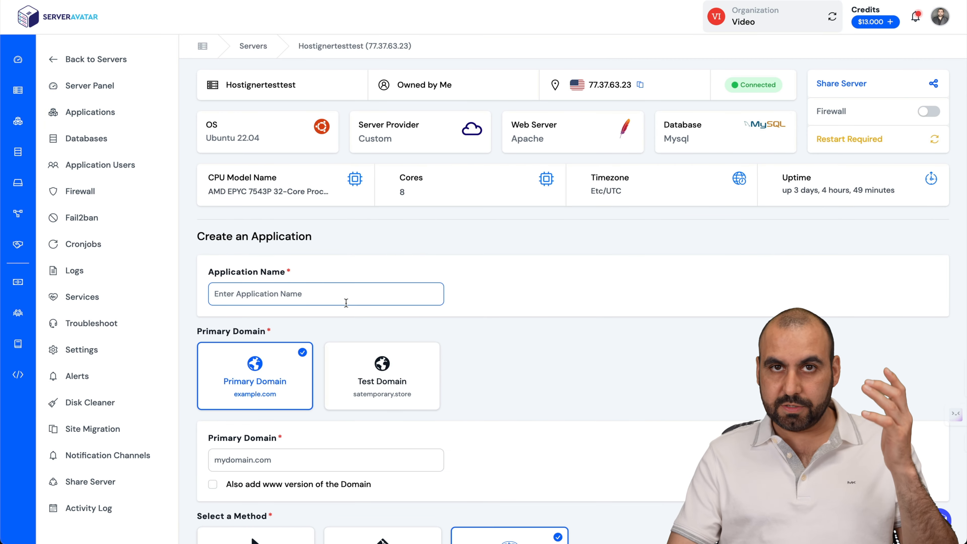
{"action": "type", "text": "mautic"}
{"action": "scroll", "coordinate": [272, 298], "scroll_direction": "down", "scroll_amount": 3}
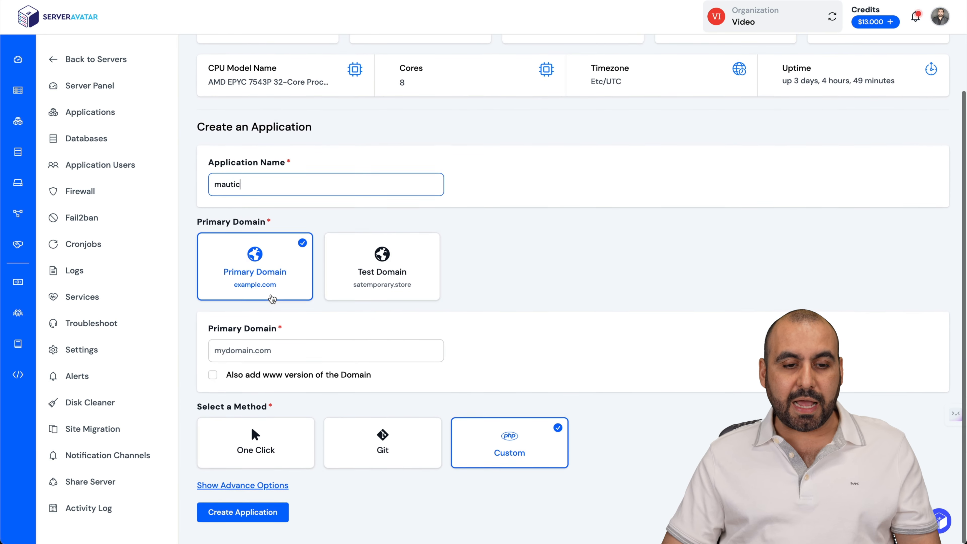
{"action": "left_click", "coordinate": [361, 293]}
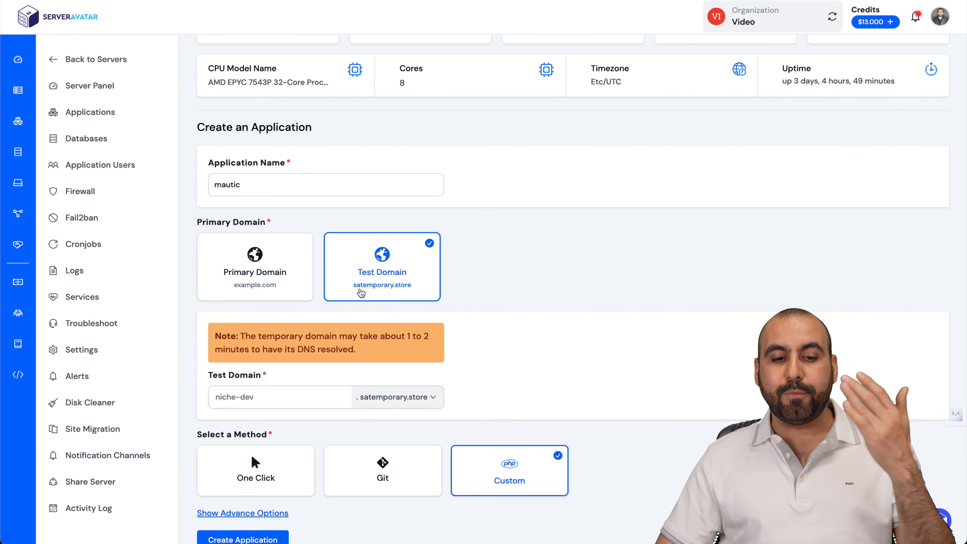
{"action": "scroll", "coordinate": [361, 293], "scroll_direction": "down", "scroll_amount": 1}
{"action": "left_click", "coordinate": [311, 363]}
{"action": "type", "text": "mauticmau"}
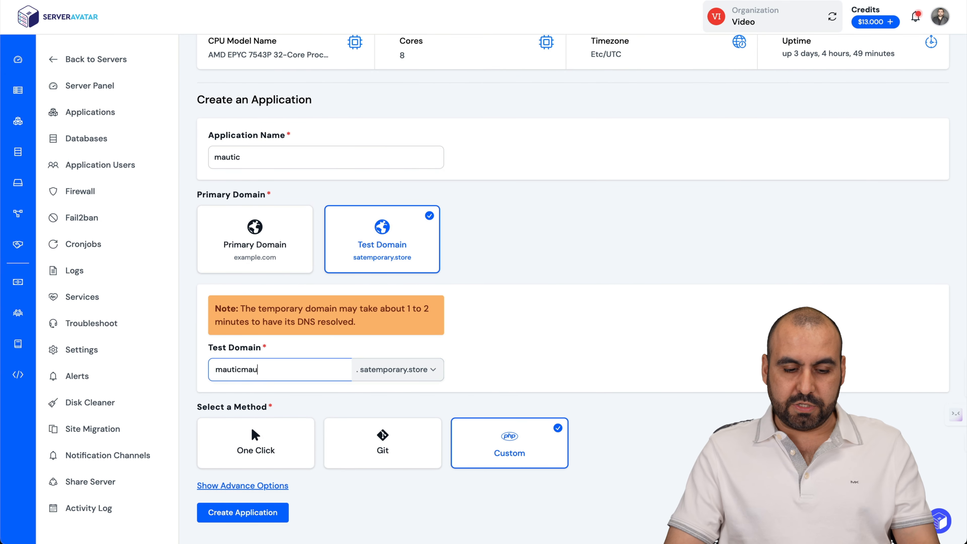
{"action": "type", "text": "tic"}
{"action": "left_click", "coordinate": [264, 447]}
{"action": "scroll", "coordinate": [263, 447], "scroll_direction": "down", "scroll_amount": 1}
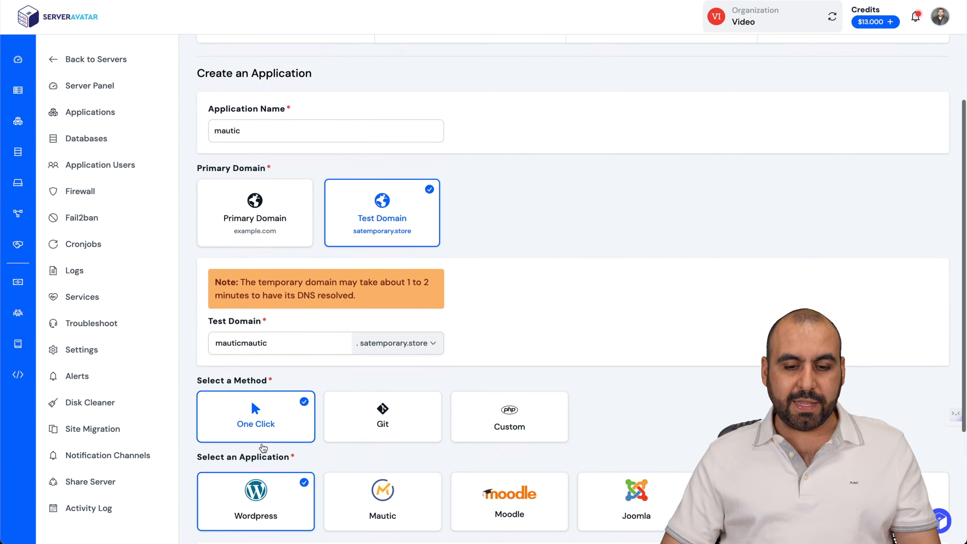
{"action": "scroll", "coordinate": [263, 447], "scroll_direction": "down", "scroll_amount": 5}
Pick Mautic and fill in the admin's first and last name, username, email and database name.
{"action": "left_click", "coordinate": [383, 316]}
{"action": "scroll", "coordinate": [253, 253], "scroll_direction": "down", "scroll_amount": 3}
{"action": "left_click", "coordinate": [250, 285]}
{"action": "key", "text": "Tab"}
{"action": "type", "text": "a"}
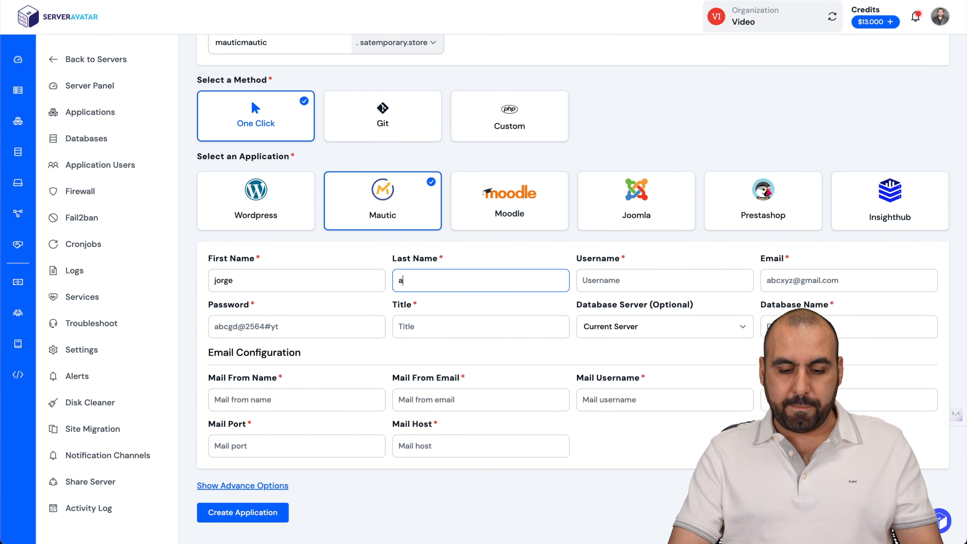
{"action": "left_click", "coordinate": [602, 286]}
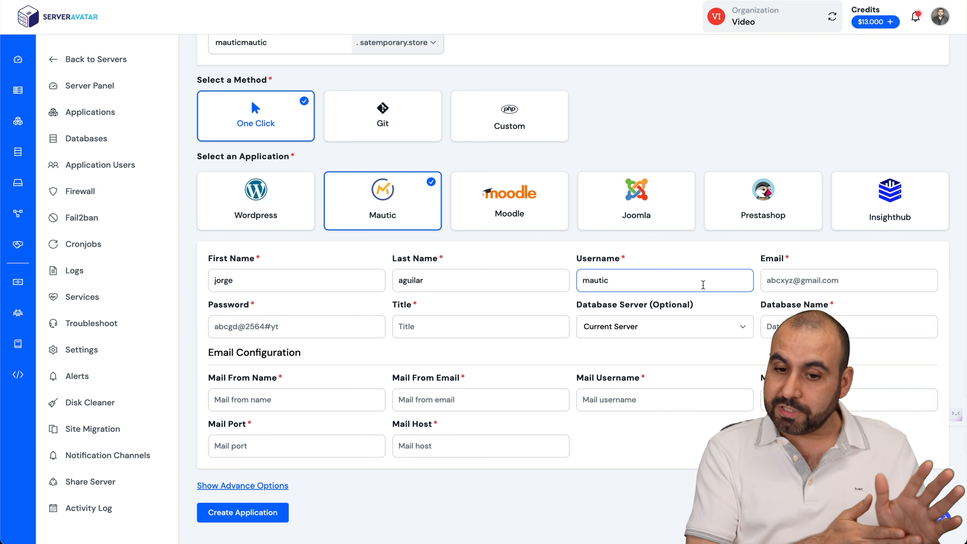
{"action": "left_click", "coordinate": [808, 281]}
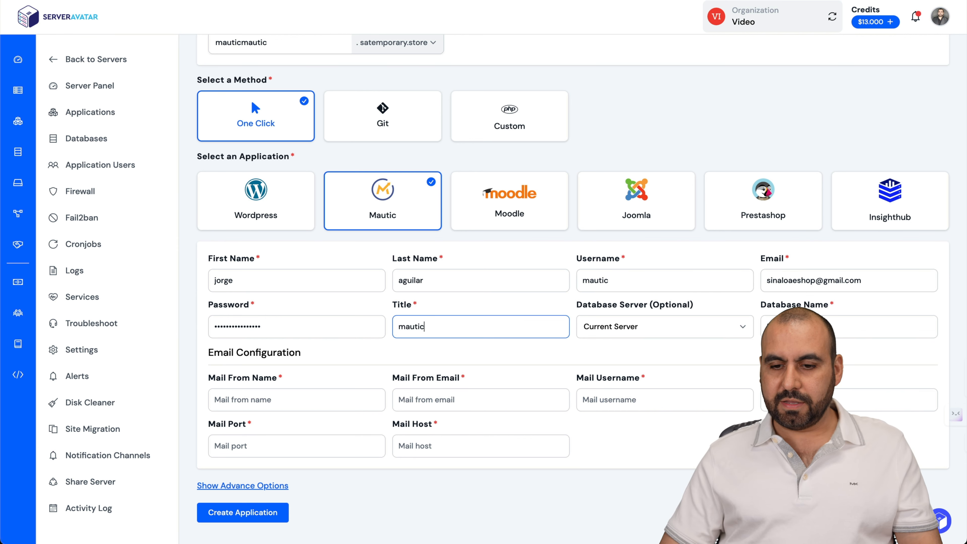
{"action": "left_click", "coordinate": [800, 326]}
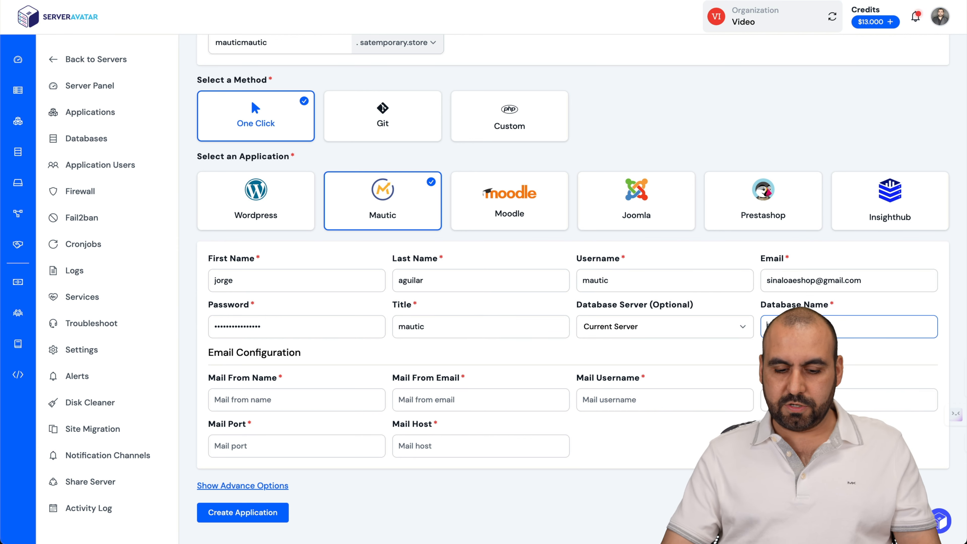
Enter the mail sender name and email, mail username 'mautic' and port 22, then create the application.
{"action": "left_click", "coordinate": [344, 399]}
{"action": "type", "text": "mautic"}
{"action": "left_click", "coordinate": [449, 402]}
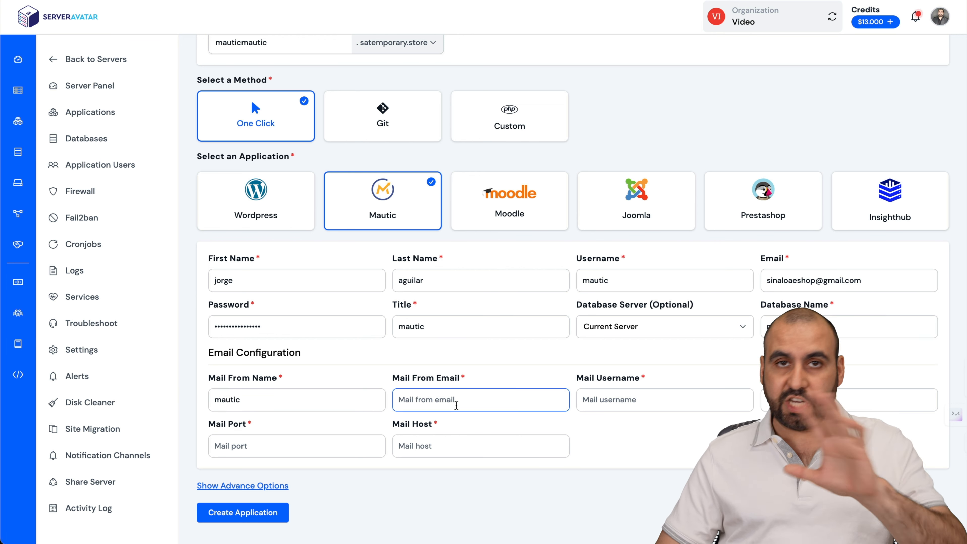
{"action": "left_click", "coordinate": [617, 405]}
{"action": "type", "text": "mautic"}
{"action": "key", "text": "Tab"}
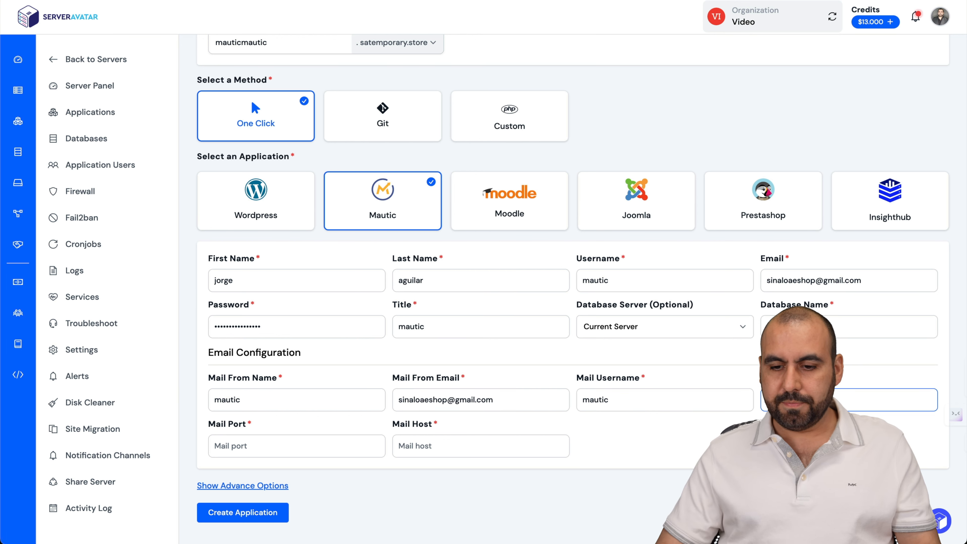
{"action": "left_click", "coordinate": [263, 444]}
{"action": "type", "text": "22"}
{"action": "left_click", "coordinate": [408, 451]}
{"action": "left_click", "coordinate": [265, 514]}
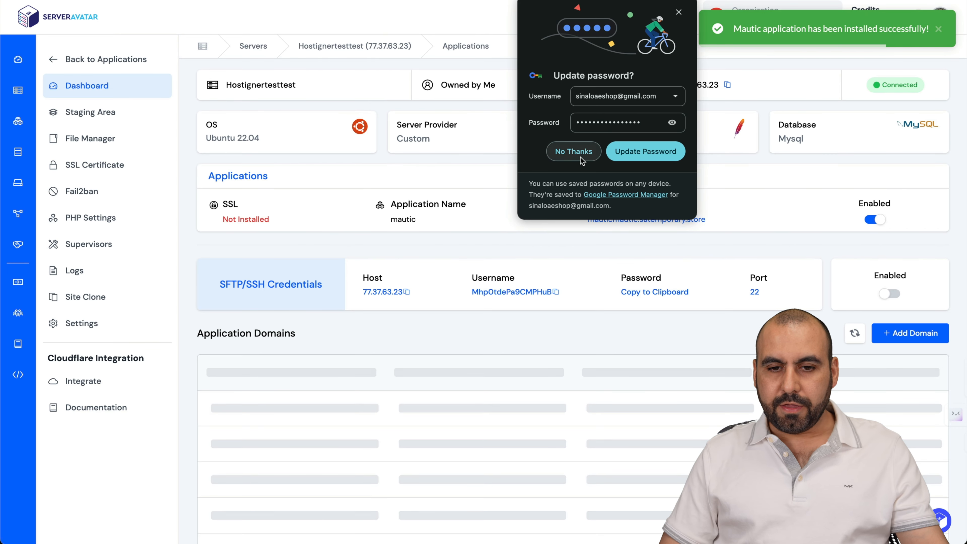
{"action": "left_click", "coordinate": [576, 151]}
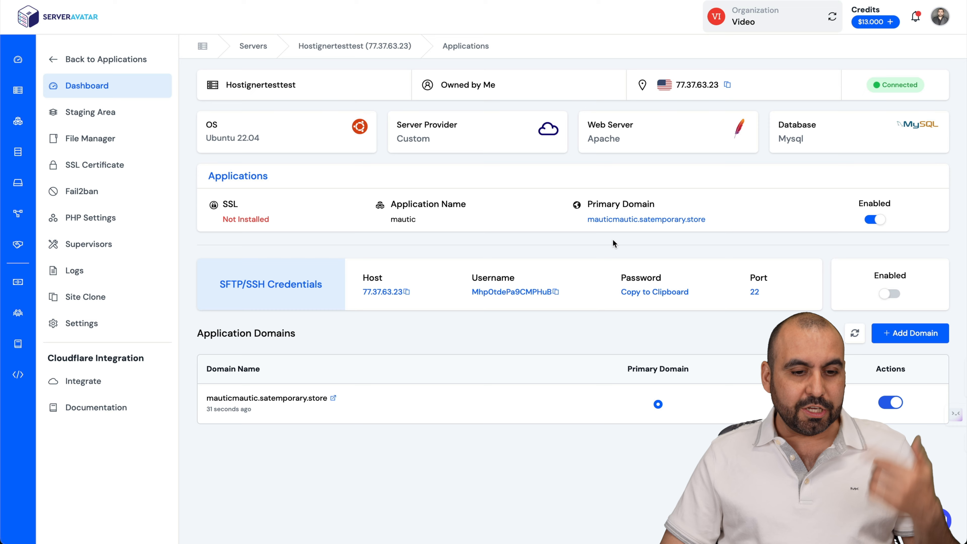
Open mauticmautic.satemporary.store from the mautic application dashboard in a new tab.
{"action": "left_click", "coordinate": [641, 221]}
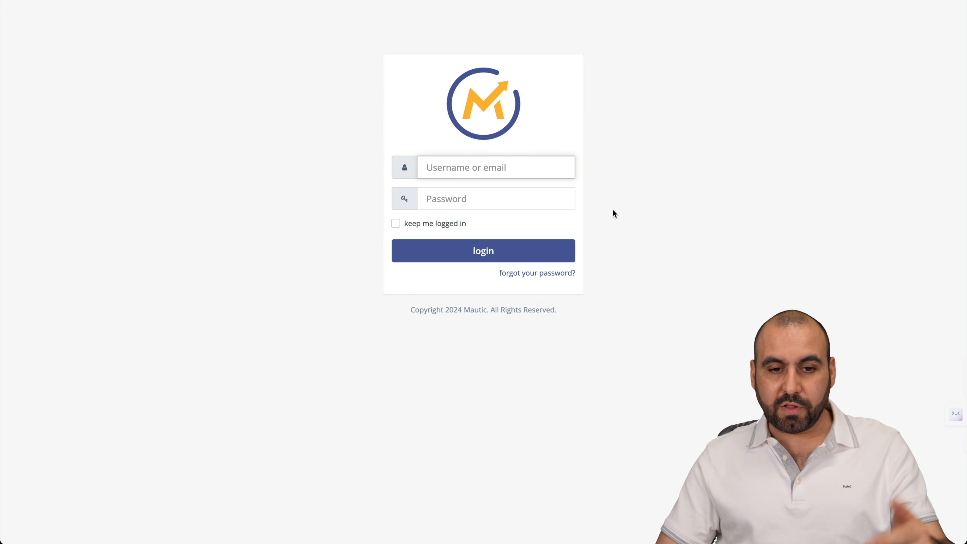
Log in to Mautic by pasting the saved username and password.
{"action": "left_click", "coordinate": [494, 162]}
{"action": "key", "text": "ctrl+v"}
{"action": "key", "text": "Tab"}
{"action": "key", "text": "ctrl+v"}
{"action": "left_click", "coordinate": [535, 250]}
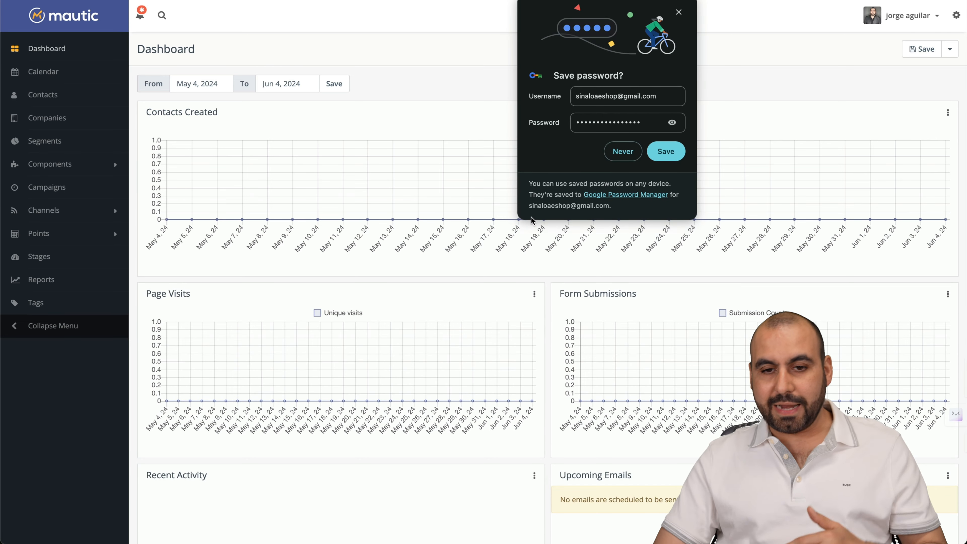
Dismiss Chrome's save-password prompt and open Mautic's gear Settings panel.
{"action": "left_click", "coordinate": [679, 13]}
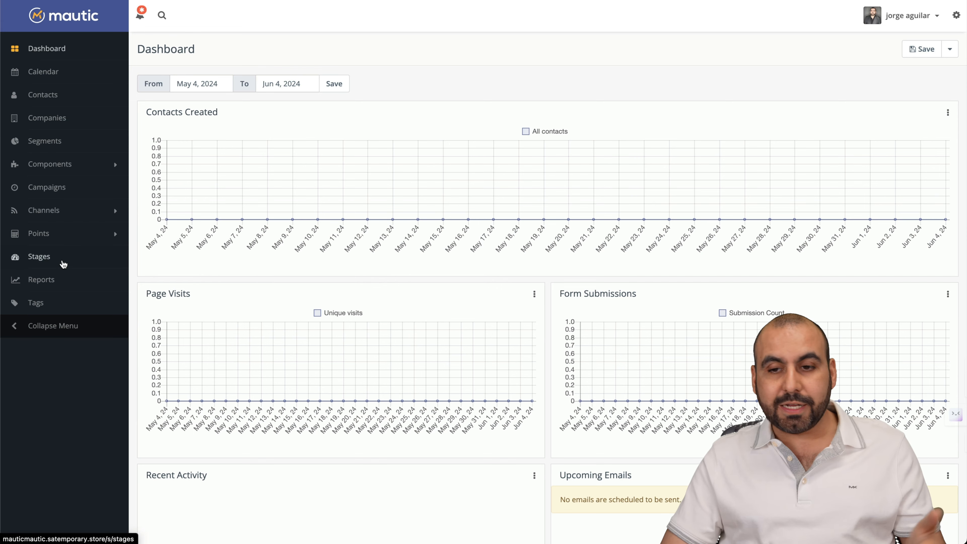
{"action": "left_click", "coordinate": [956, 17]}
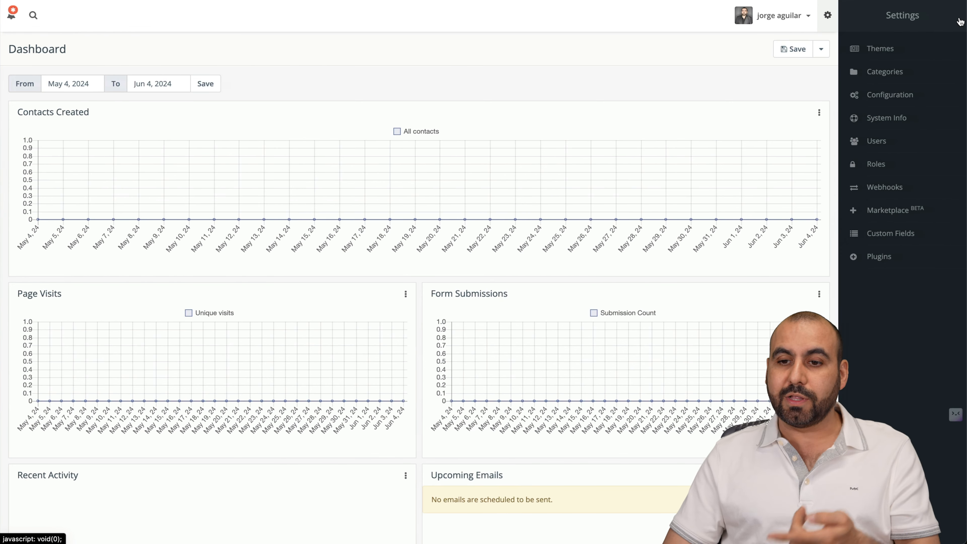
View Mautic's system Configuration page, then the contact Segments page.
{"action": "left_click", "coordinate": [854, 95]}
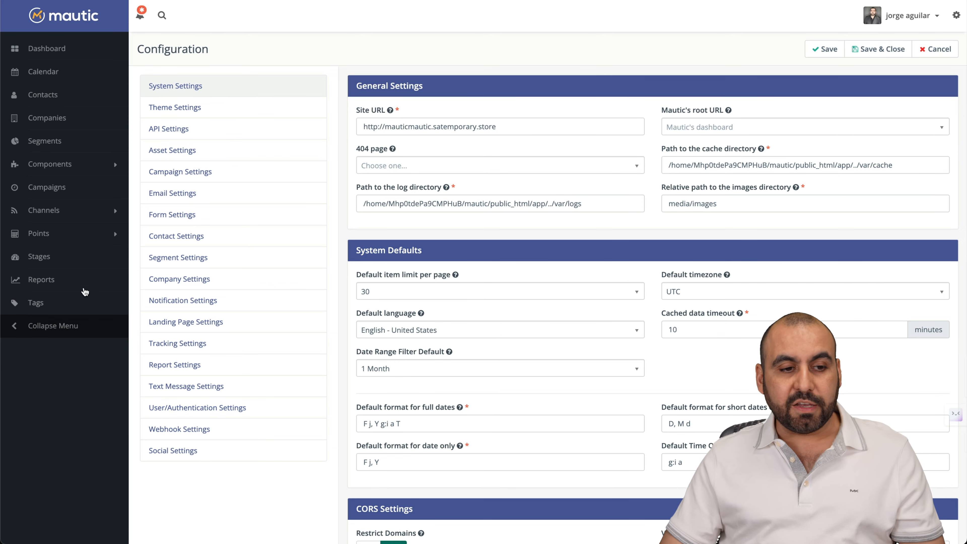
{"action": "left_click", "coordinate": [54, 143]}
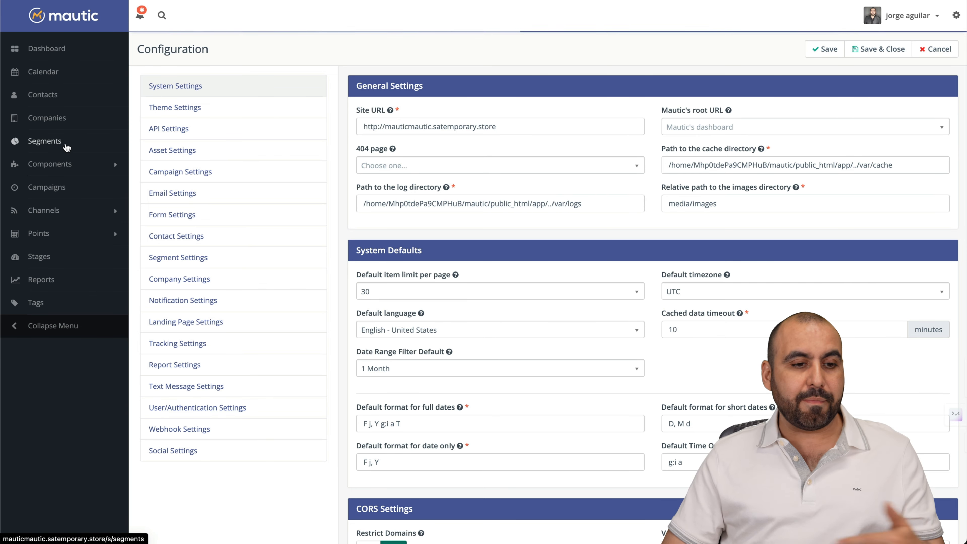